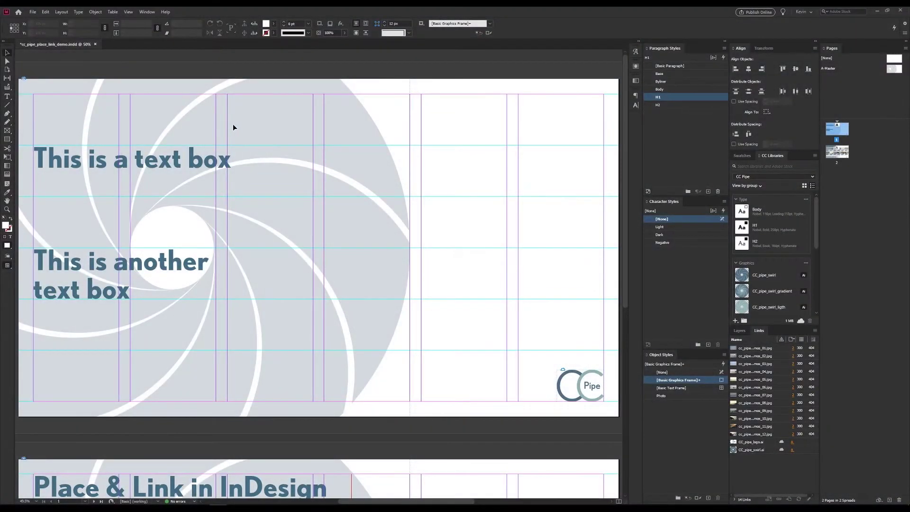
# - Load the 'This is a text box' frame into the Content Conveyor with Edit > Place and Link
pyautogui.moveTo(233, 127); pyautogui.dragTo(171, 289)
pyautogui.click(184, 126)
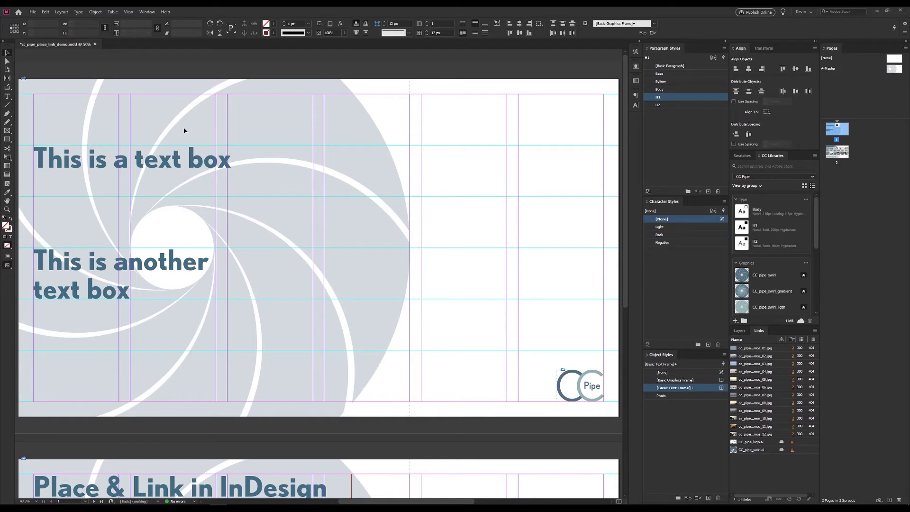
pyautogui.click(165, 176)
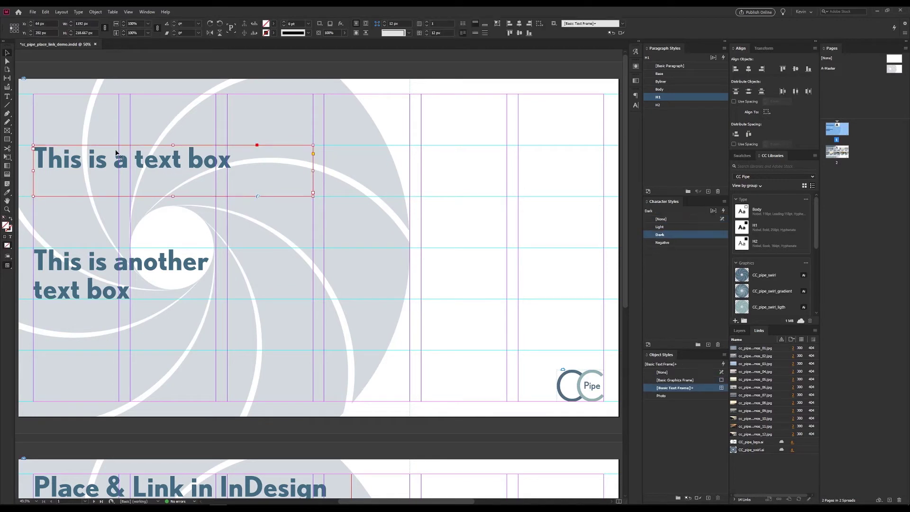
pyautogui.click(45, 12)
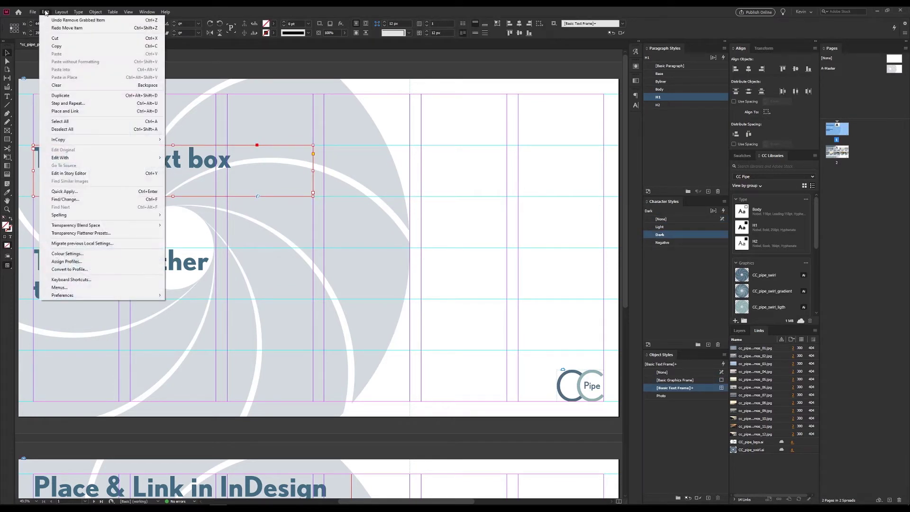
pyautogui.click(64, 111)
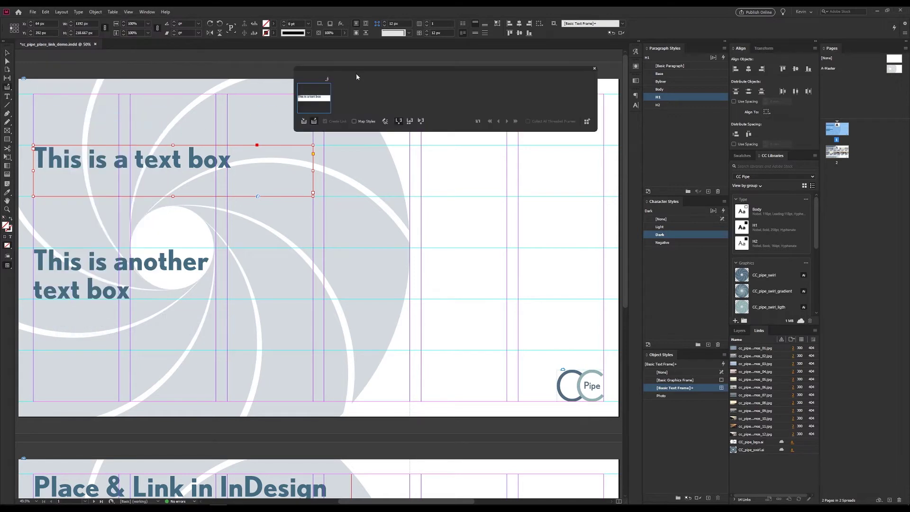
pyautogui.moveTo(353, 68); pyautogui.dragTo(346, 69)
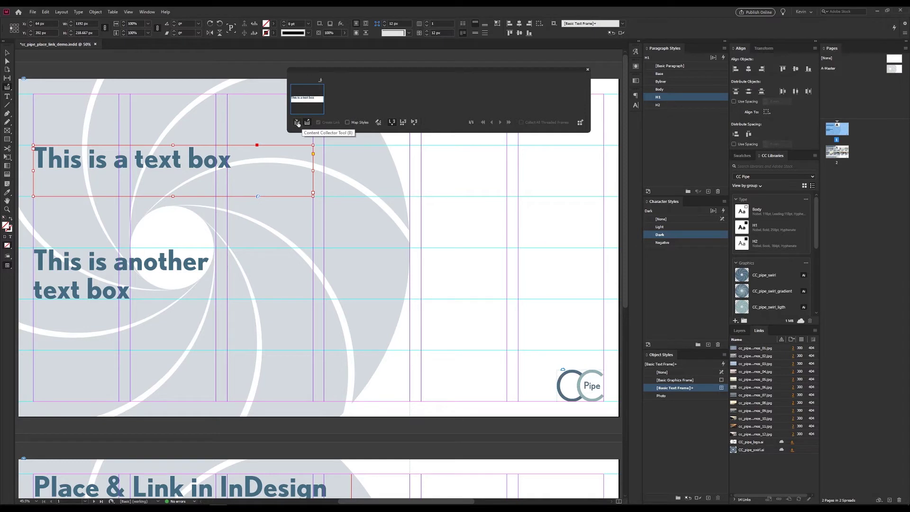
pyautogui.click(297, 122)
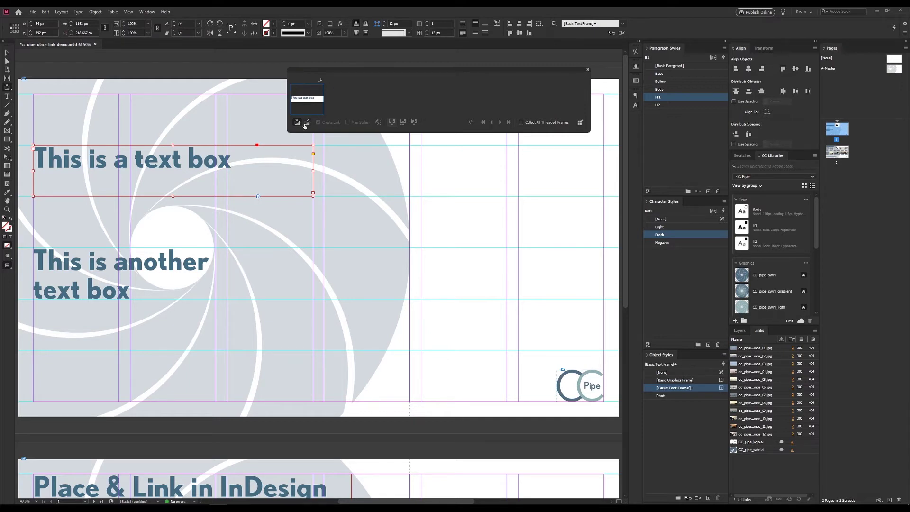
pyautogui.click(148, 289)
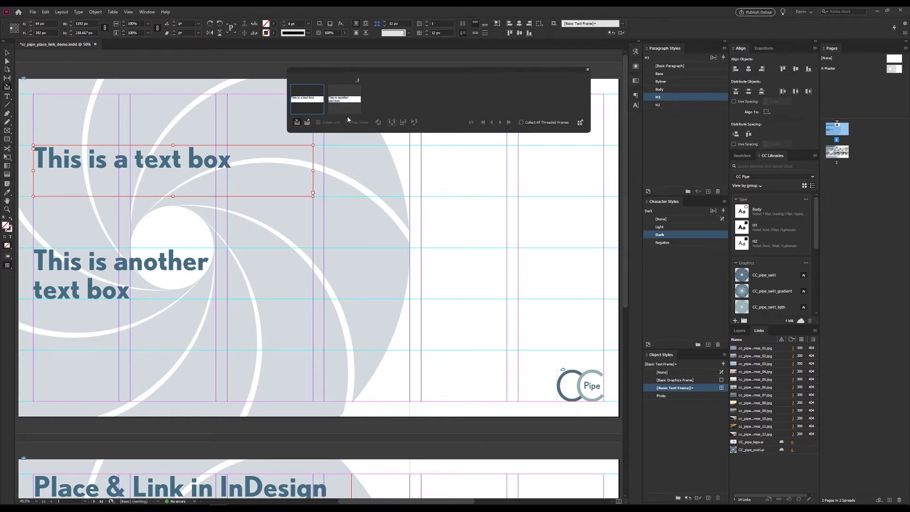
pyautogui.click(307, 122)
pyautogui.click(324, 145)
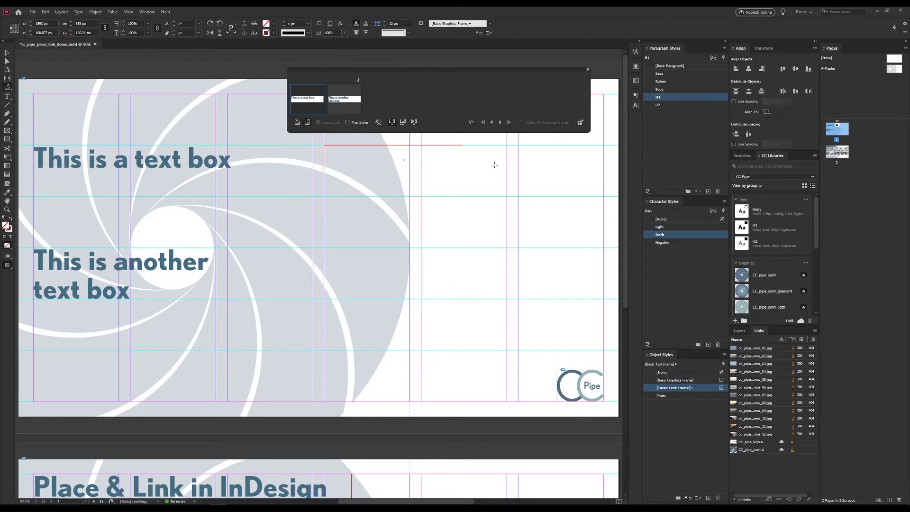
pyautogui.click(318, 249)
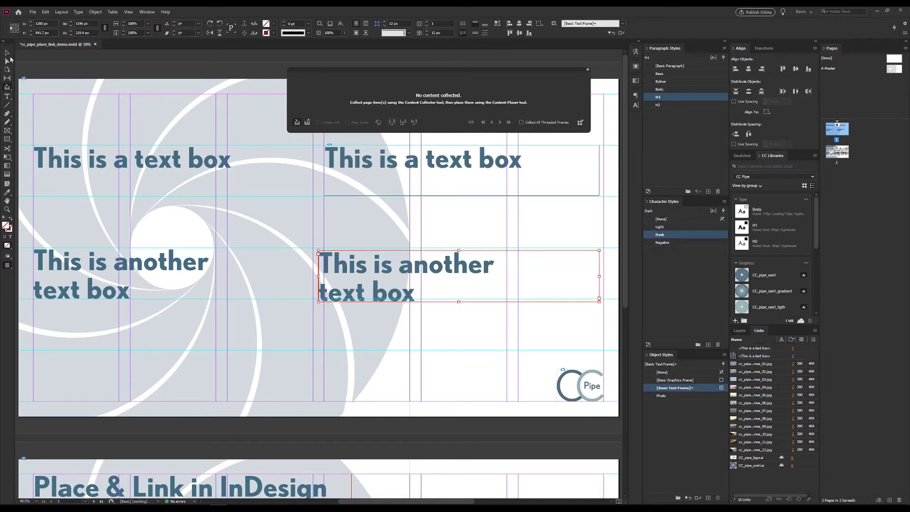
pyautogui.press('v')
pyautogui.click(167, 166)
pyautogui.tripleClick(166, 163)
pyautogui.write('sdghsdhg')
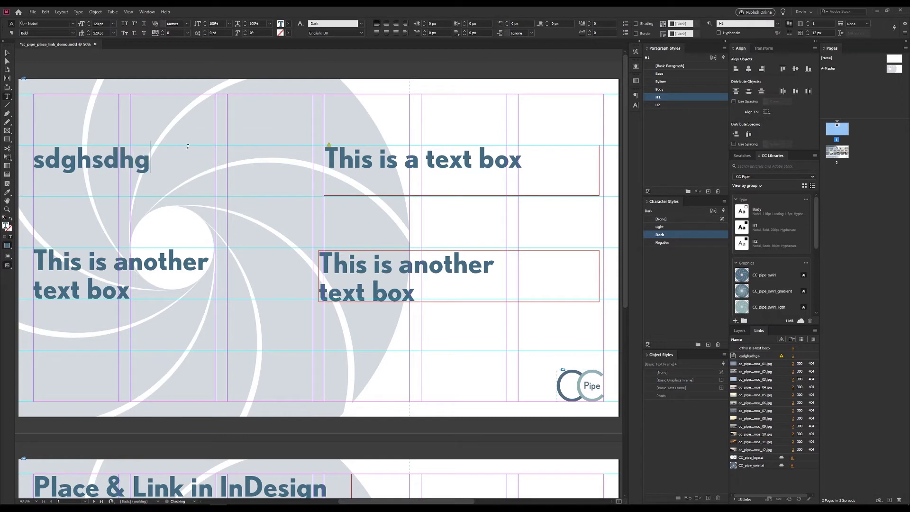
pyautogui.press('Escape')
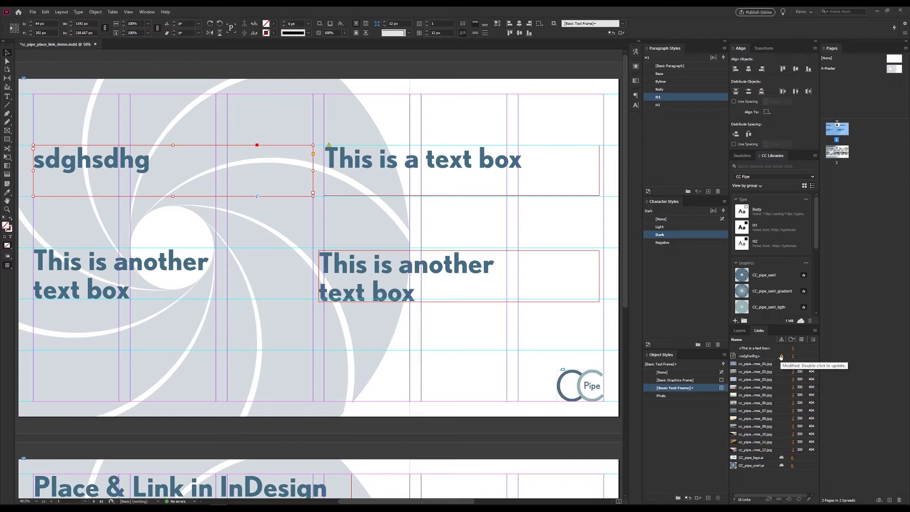
pyautogui.doubleClick(781, 356)
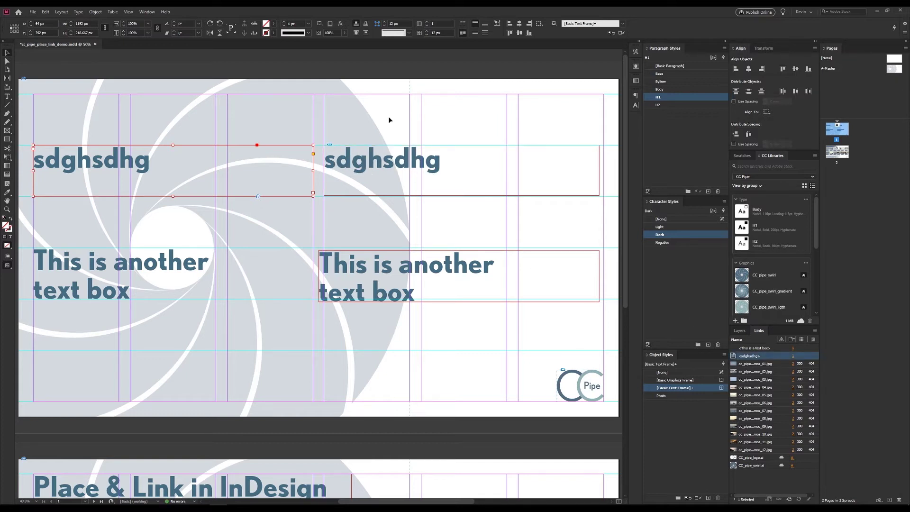
pyautogui.hotkey('ctrl', 'z')
pyautogui.press('b')
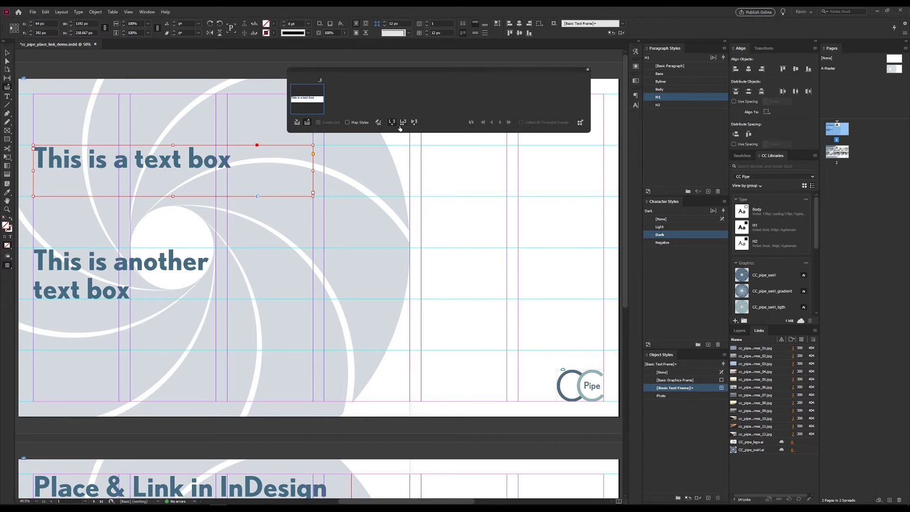
pyautogui.click(297, 123)
# - Collect the 'This is another text box' frame and set the Content Placer to place and keep
pyautogui.click(208, 265)
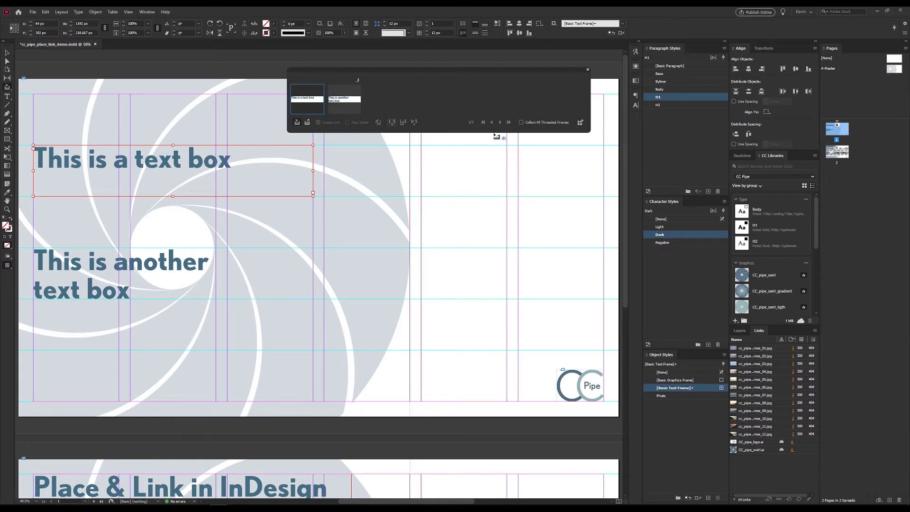
pyautogui.click(307, 122)
pyautogui.click(403, 123)
# - Place four linked copies of 'This is a text box' down the right page
pyautogui.click(325, 146)
pyautogui.moveTo(370, 208); pyautogui.dragTo(584, 246)
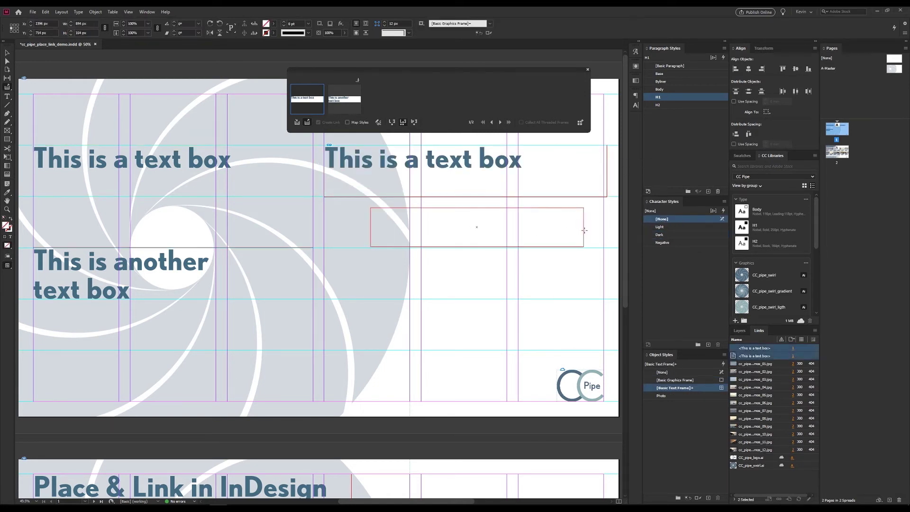
pyautogui.moveTo(320, 267); pyautogui.dragTo(553, 310)
pyautogui.moveTo(312, 318); pyautogui.dragTo(545, 362)
# - Load 'This is another text box' and place copies near the centre and lower left
pyautogui.click(500, 122)
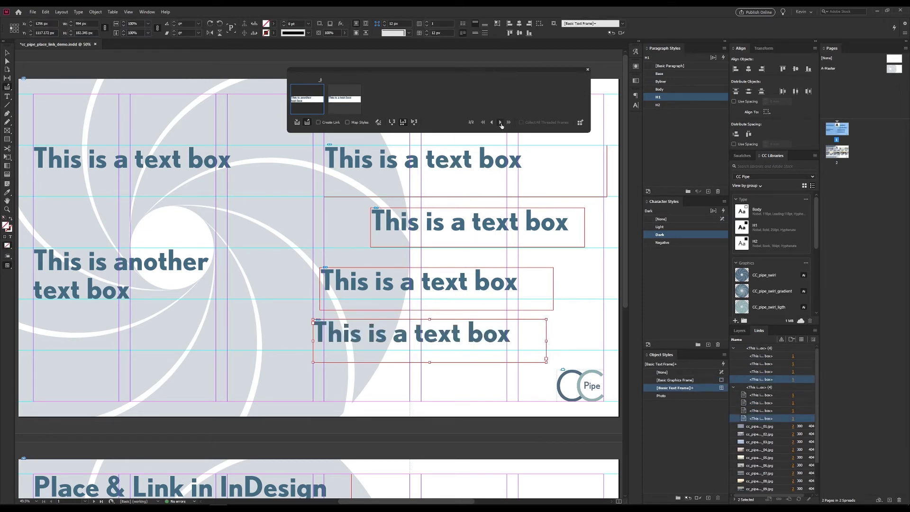
pyautogui.moveTo(157, 194); pyautogui.dragTo(370, 232)
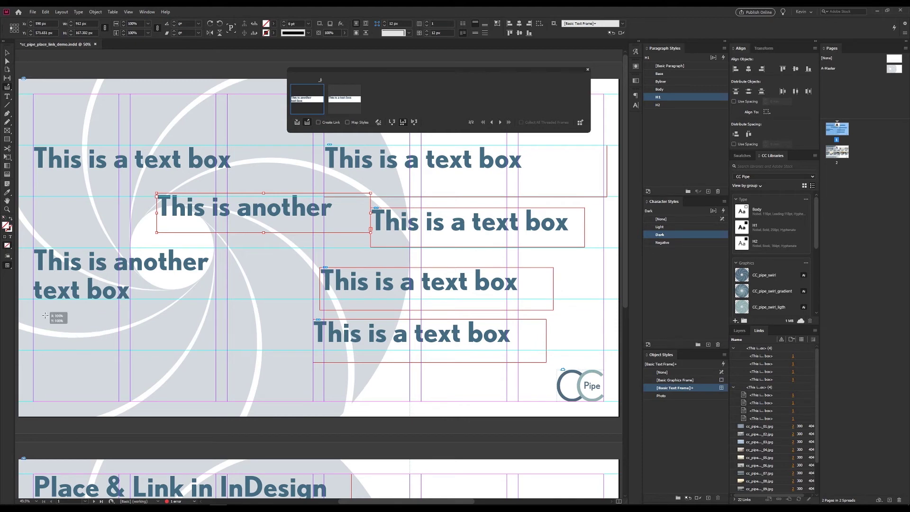
pyautogui.moveTo(45, 315); pyautogui.dragTo(313, 363)
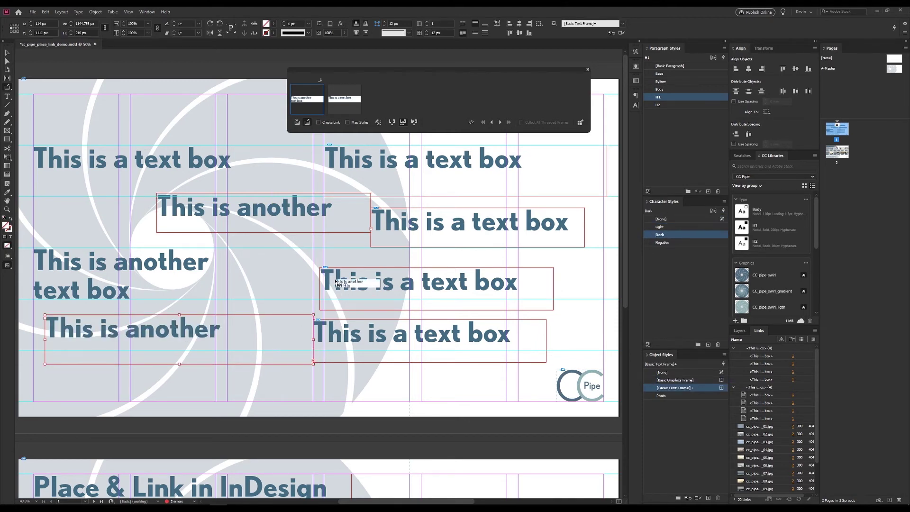
# - Empty the Content Conveyor and select the Archipelago 2017 caption frame on page 2
pyautogui.press('Escape')
pyautogui.press('Escape')
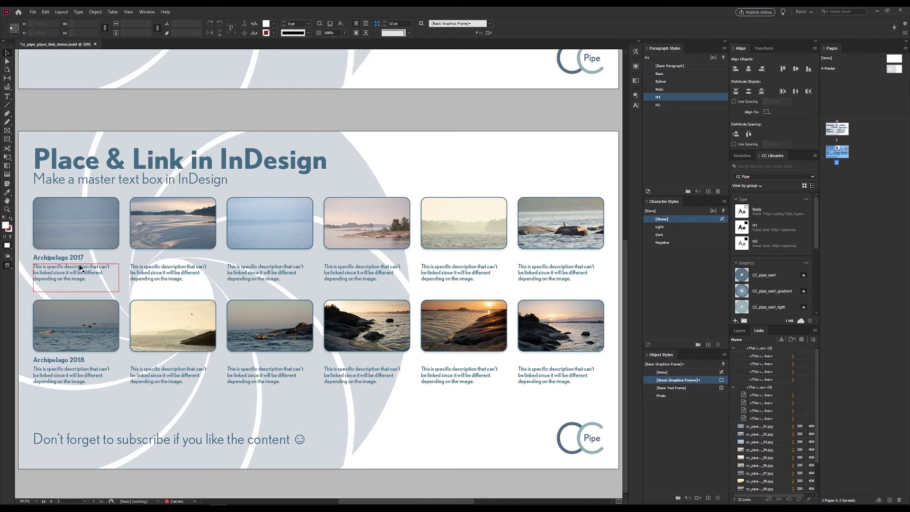
pyautogui.click(73, 255)
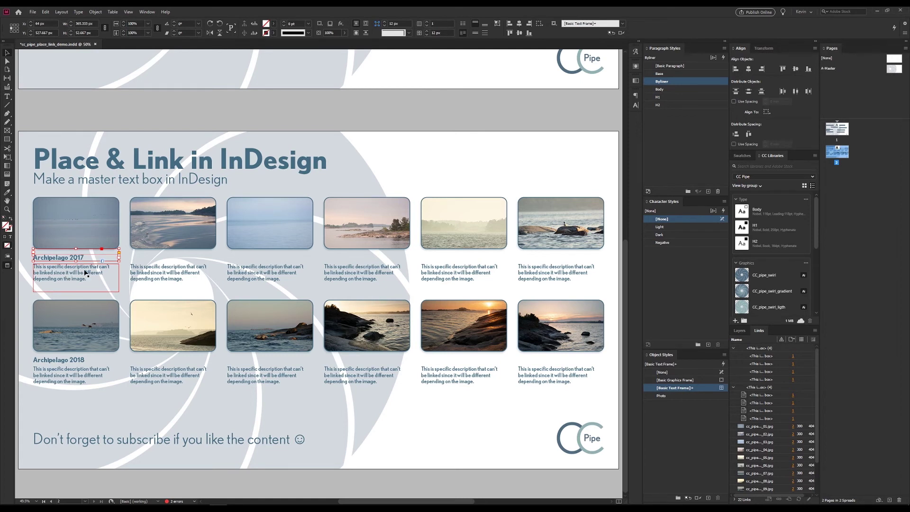
# - Collect the Archipelago 2017 and 2018 captions, then set the Content Placer to place multiple and keep
pyautogui.press('b')
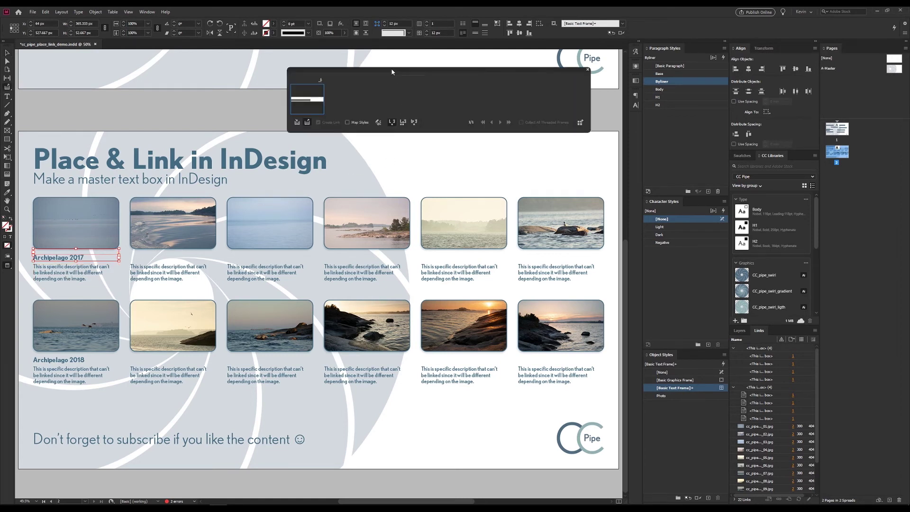
pyautogui.moveTo(392, 72); pyautogui.dragTo(391, 88)
pyautogui.click(295, 138)
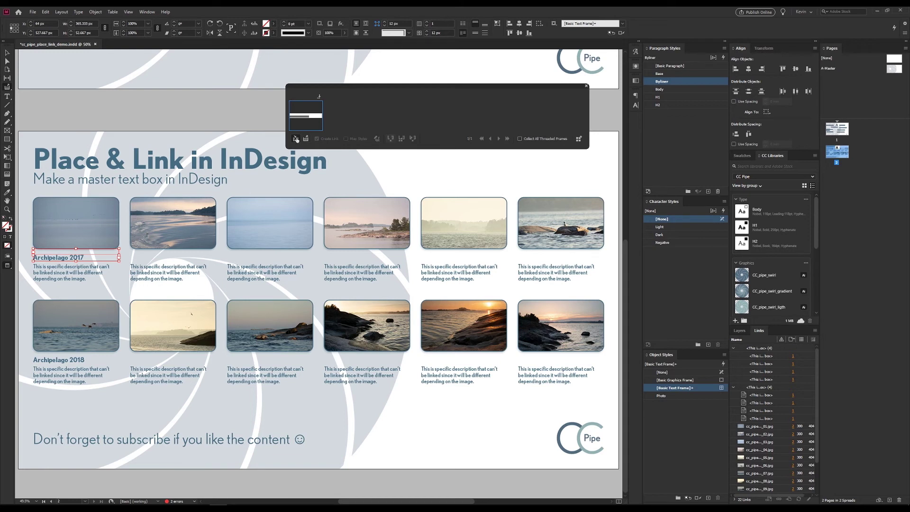
pyautogui.click(80, 360)
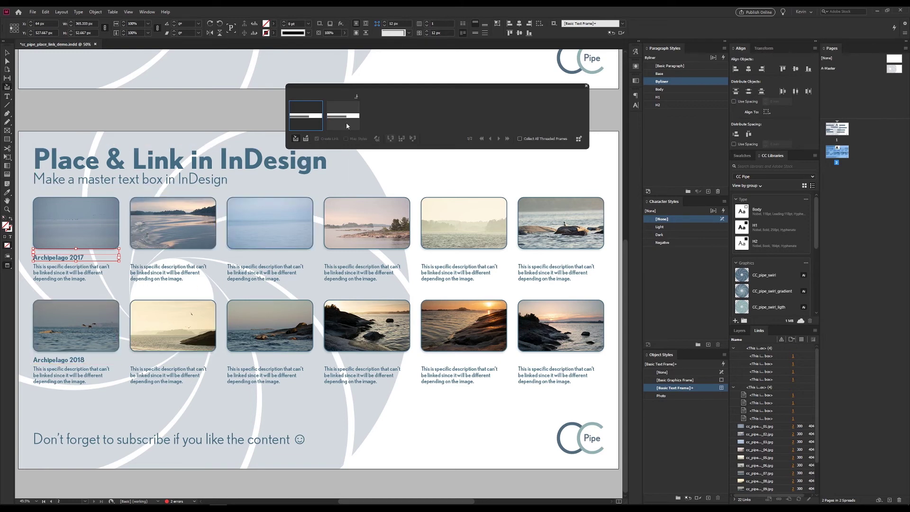
pyautogui.click(306, 138)
pyautogui.click(402, 138)
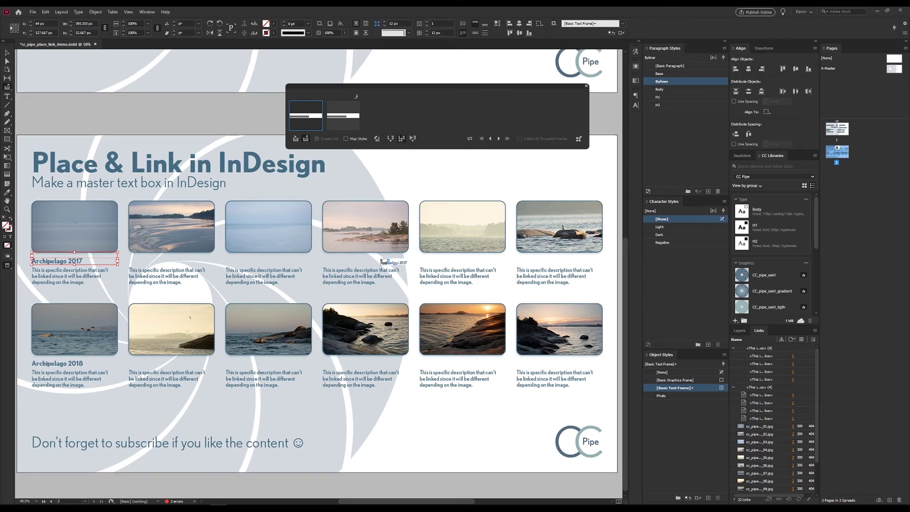
# - Place linked Archipelago 2017 captions under the second through sixth top-row photos
pyautogui.click(135, 256)
pyautogui.click(232, 256)
pyautogui.click(326, 256)
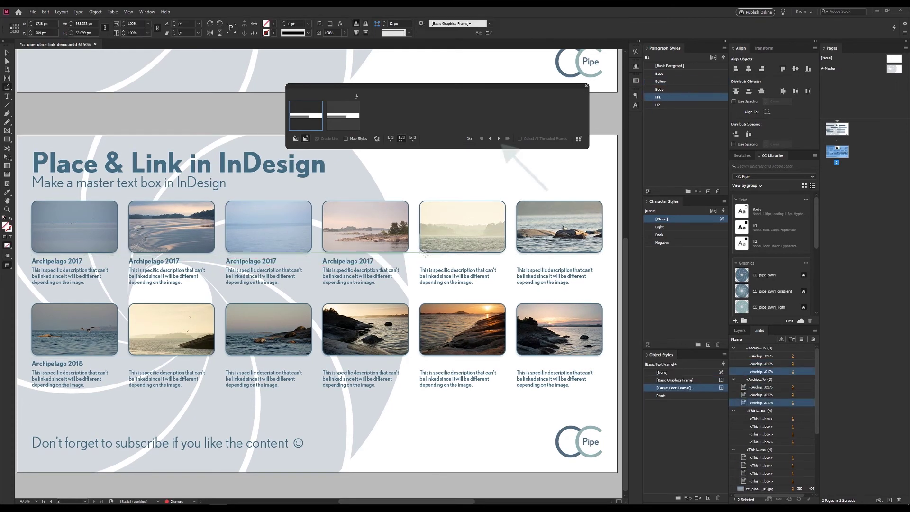
pyautogui.click(423, 256)
pyautogui.click(520, 256)
# - Place linked Archipelago 2018 captions under the second through sixth bottom-row photos, then clear the conveyor and selection
pyautogui.click(129, 358)
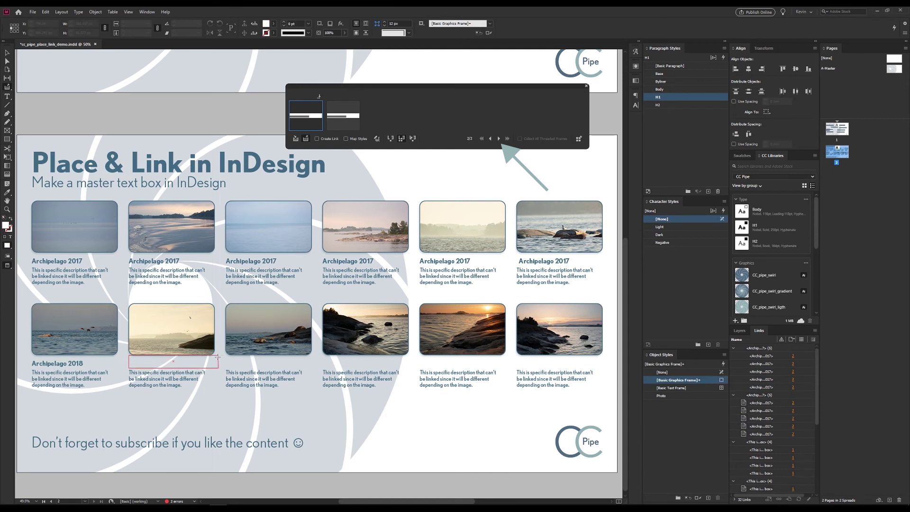
pyautogui.click(227, 360)
pyautogui.click(322, 356)
pyautogui.click(423, 360)
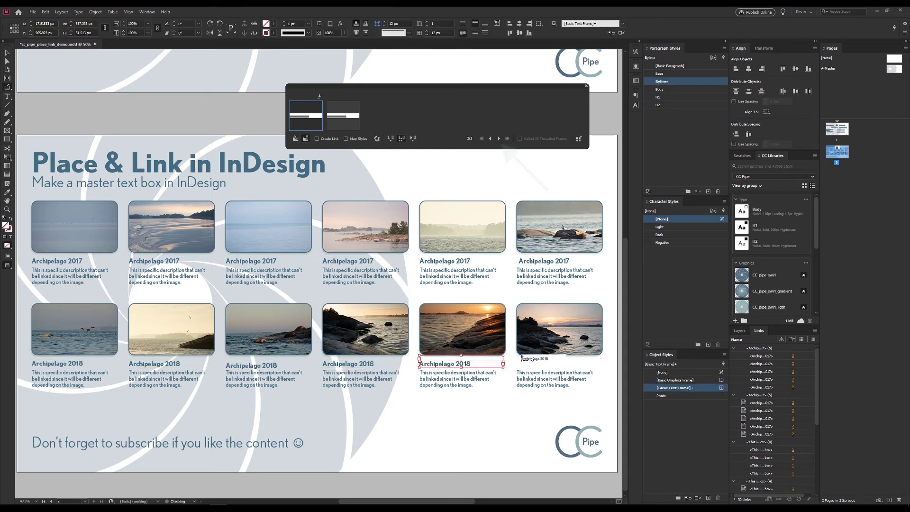
pyautogui.click(520, 359)
pyautogui.press('Escape')
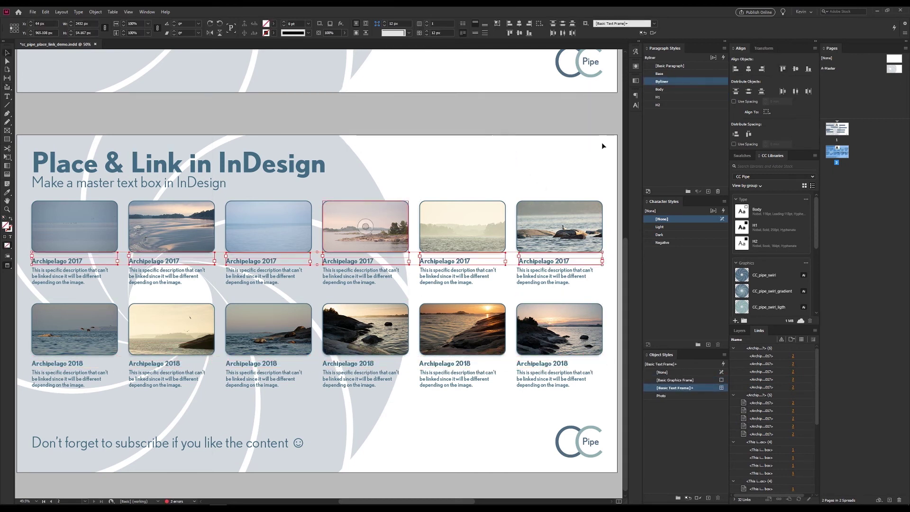
pyautogui.click(423, 150)
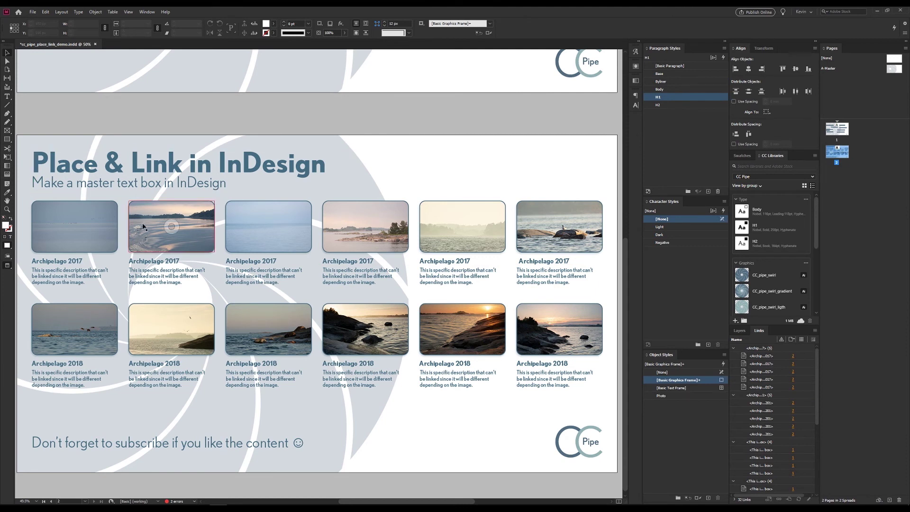
# - Change the first caption from 2017 to 2019 and select the outdated linked captions in the Links panel
pyautogui.click(93, 261)
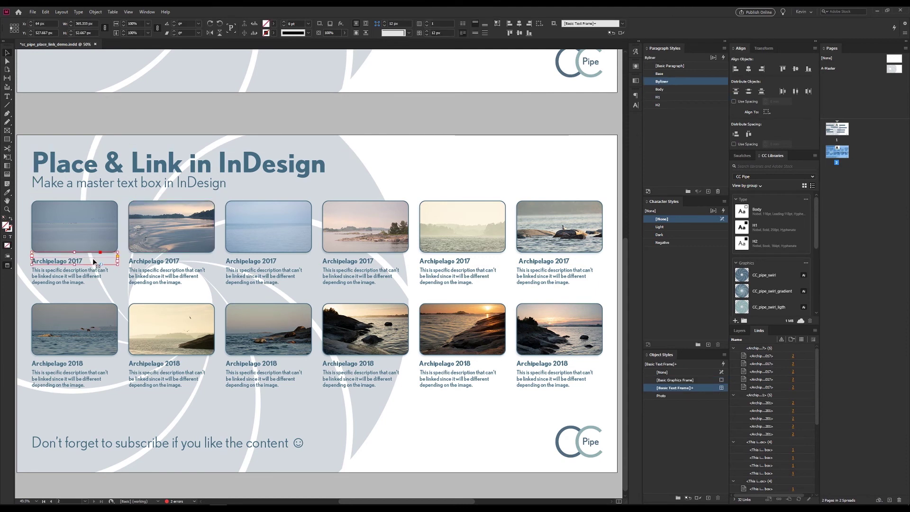
pyautogui.press('t')
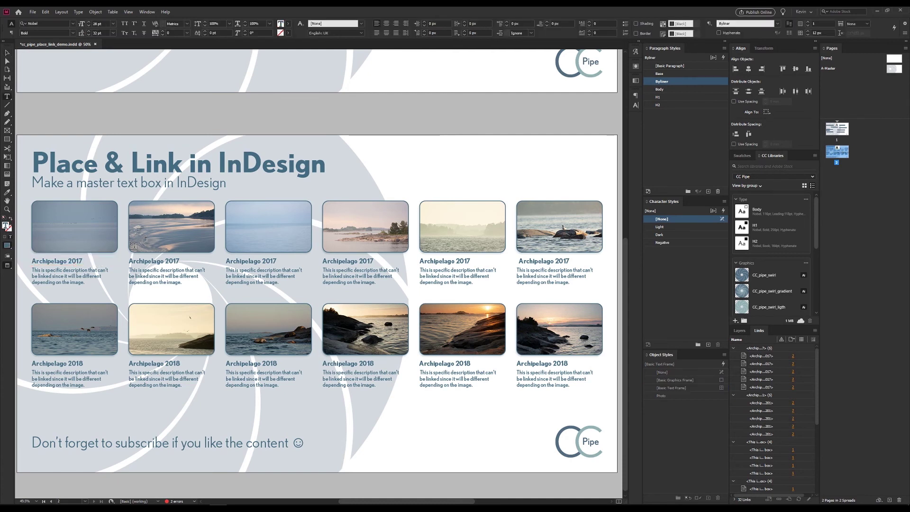
pyautogui.press('Escape')
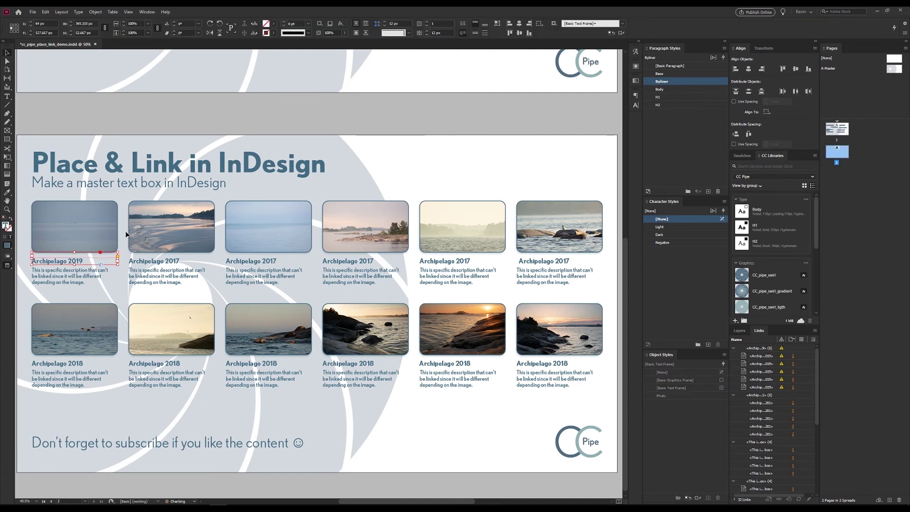
pyautogui.click(783, 349)
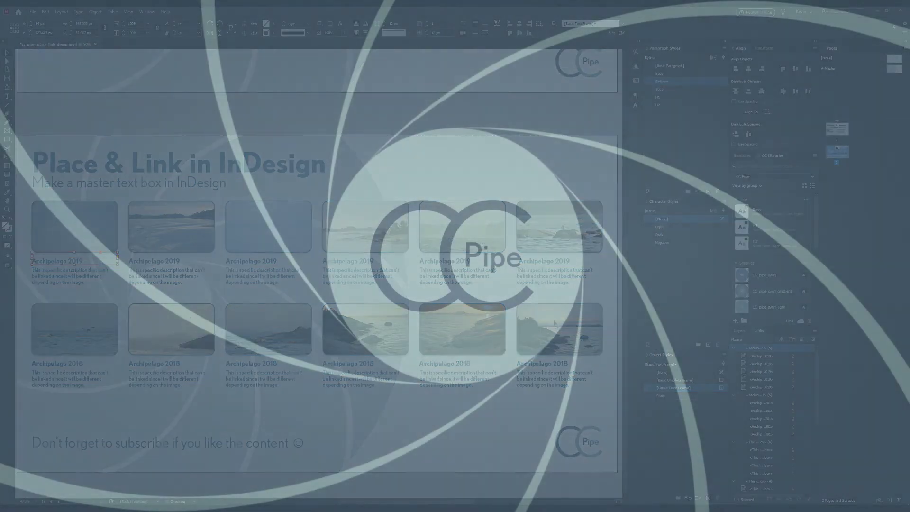